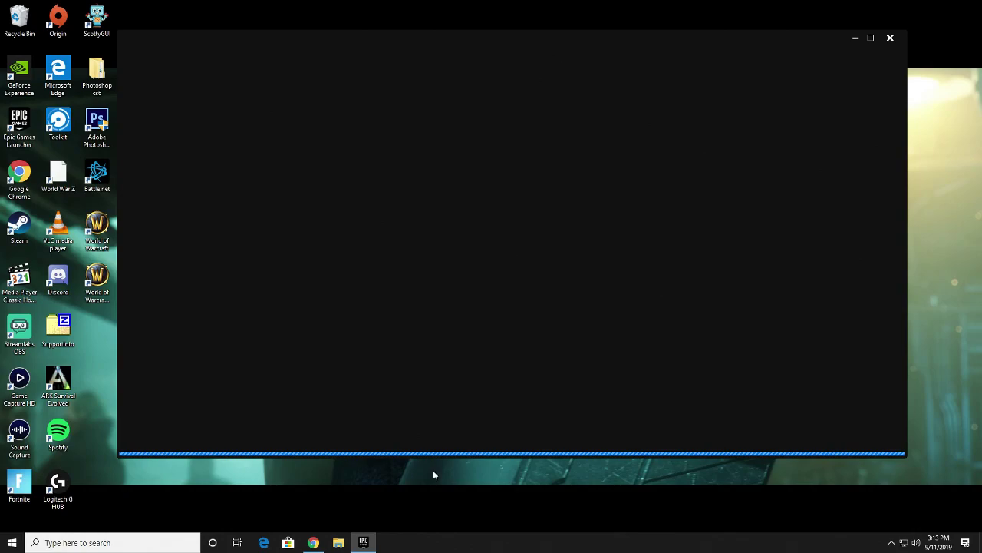
# Restore the Chrome window showing the signed-in Epic Games Store page from the taskbar
pyautogui.click(321, 545)
pyautogui.moveTo(635, 55)
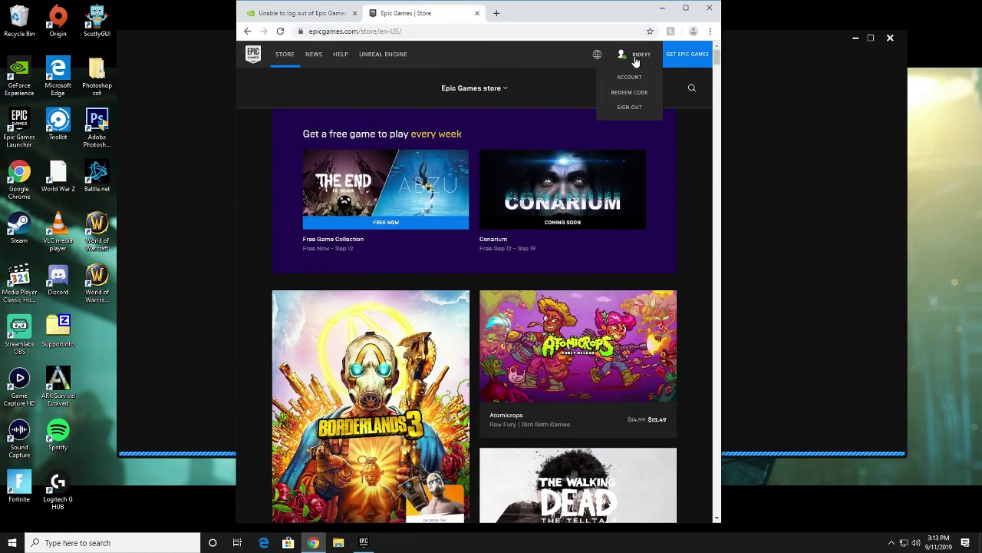